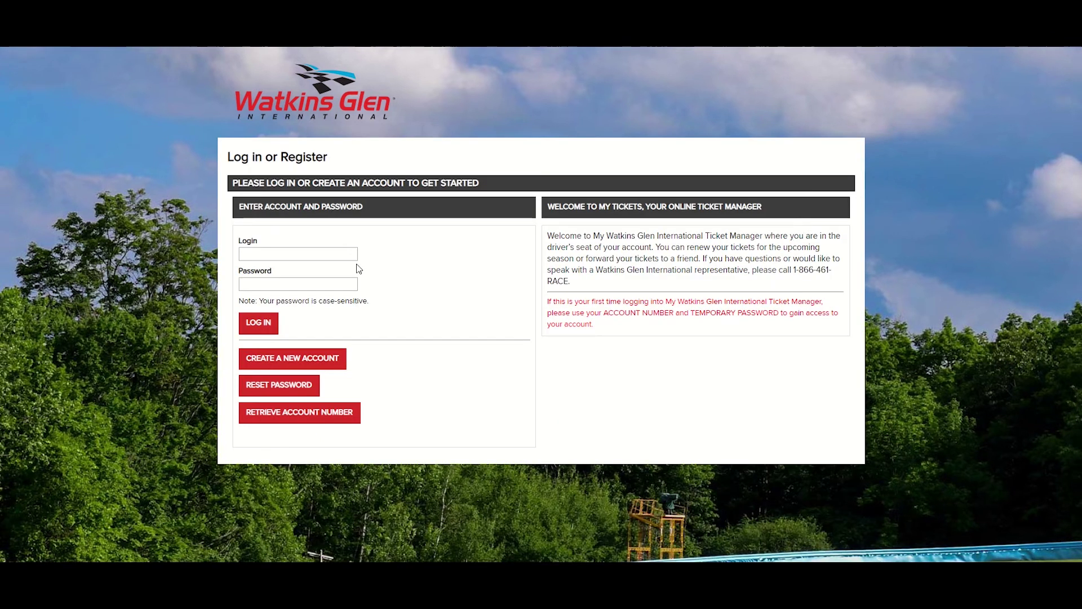
- Enter the invoice's account number and temporary password into the My Tickets login form
{"action": "left_click", "coordinate": [350, 257]}
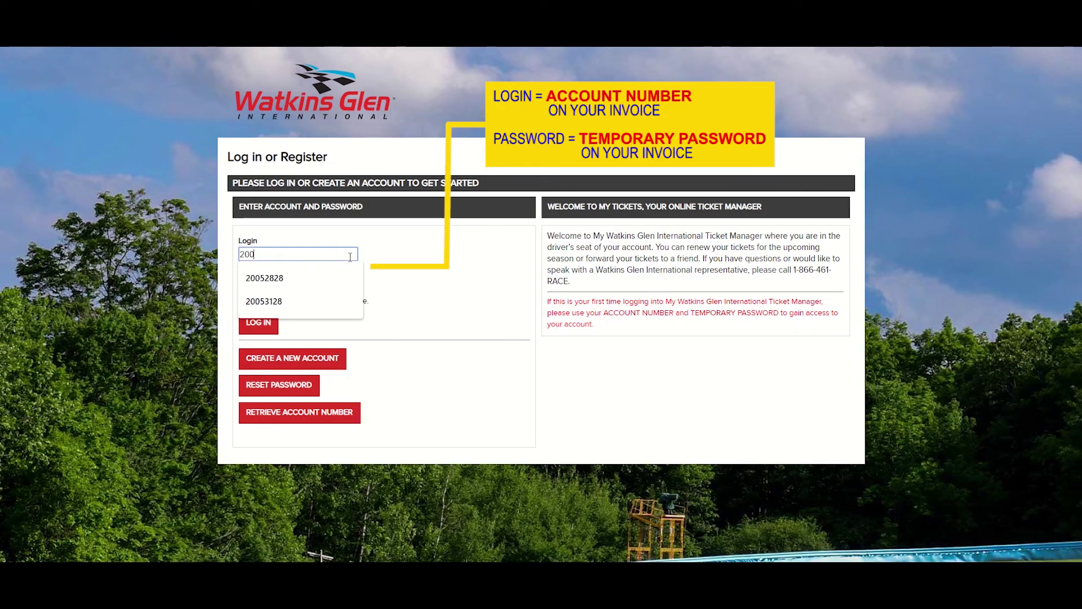
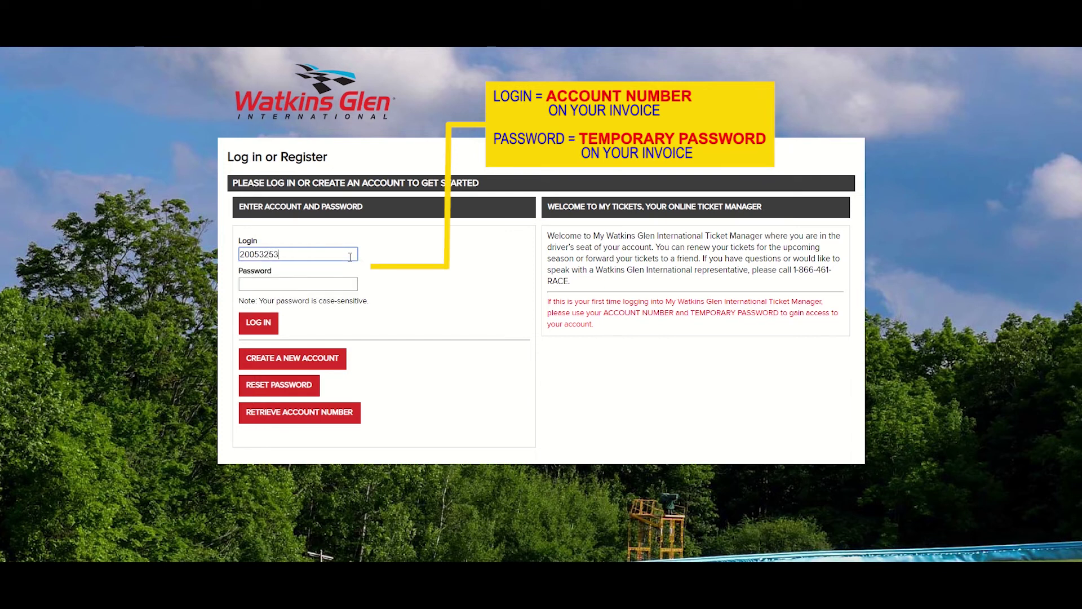
{"action": "key", "text": "Tab"}
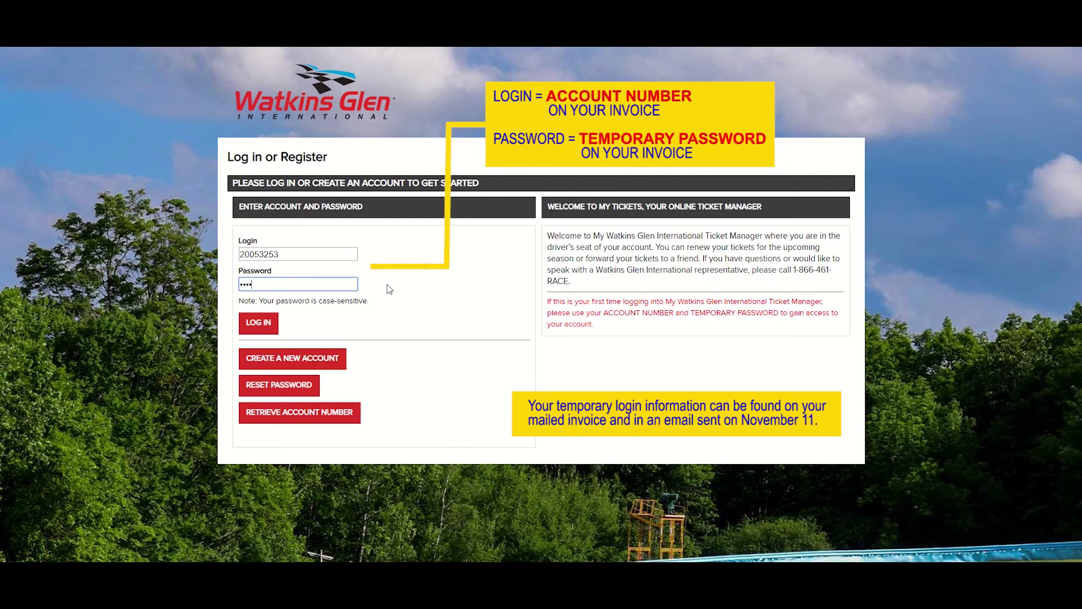
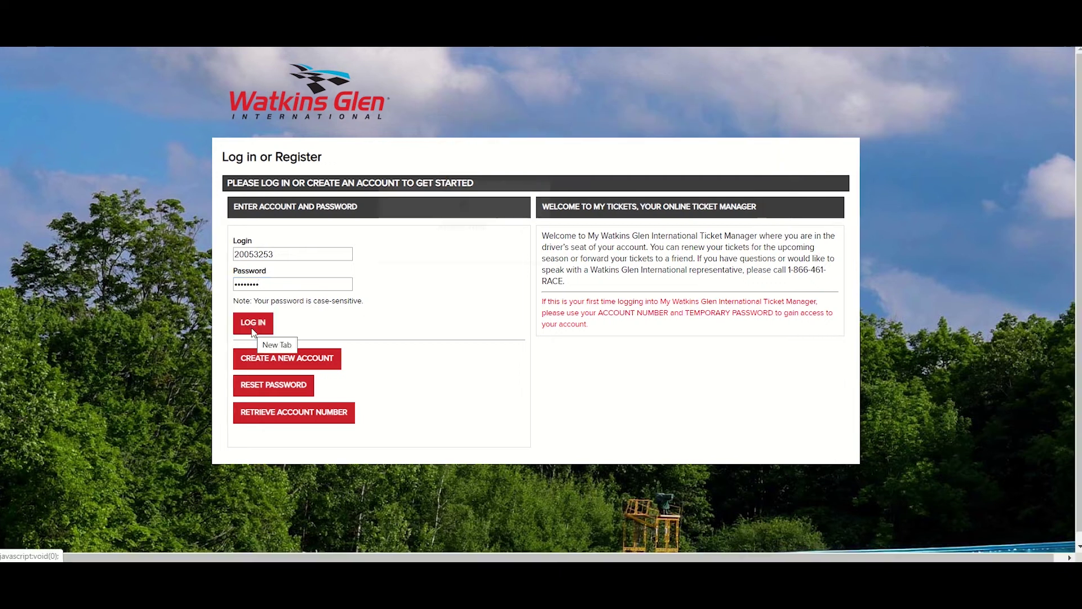
- Log in and accept the Terms of Use at the bottom of the page
{"action": "left_click", "coordinate": [258, 322]}
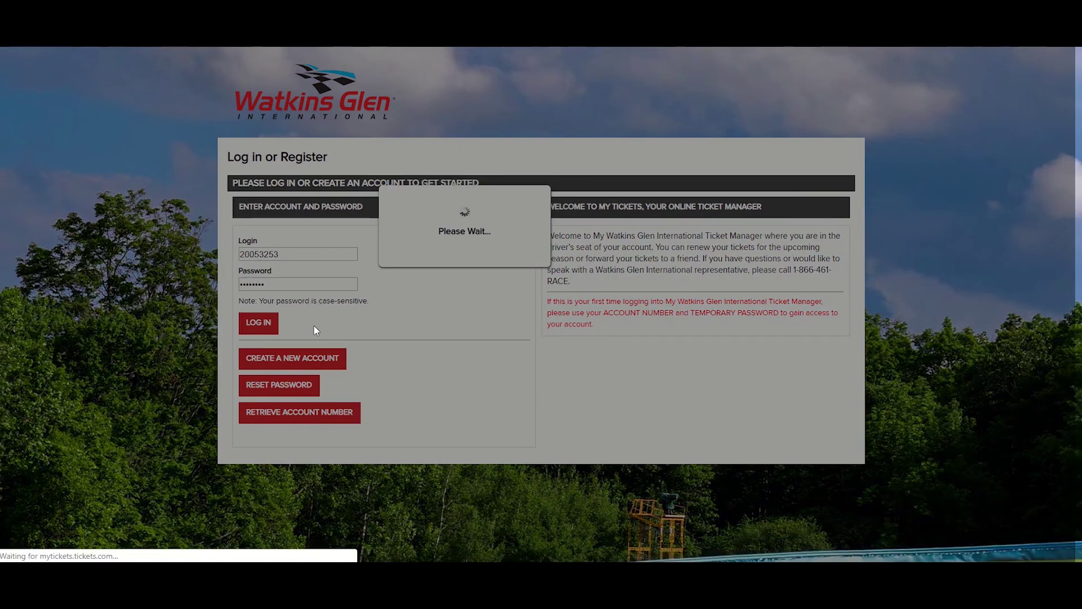
{"action": "scroll", "coordinate": [602, 277], "scroll_direction": "down", "scroll_amount": 10}
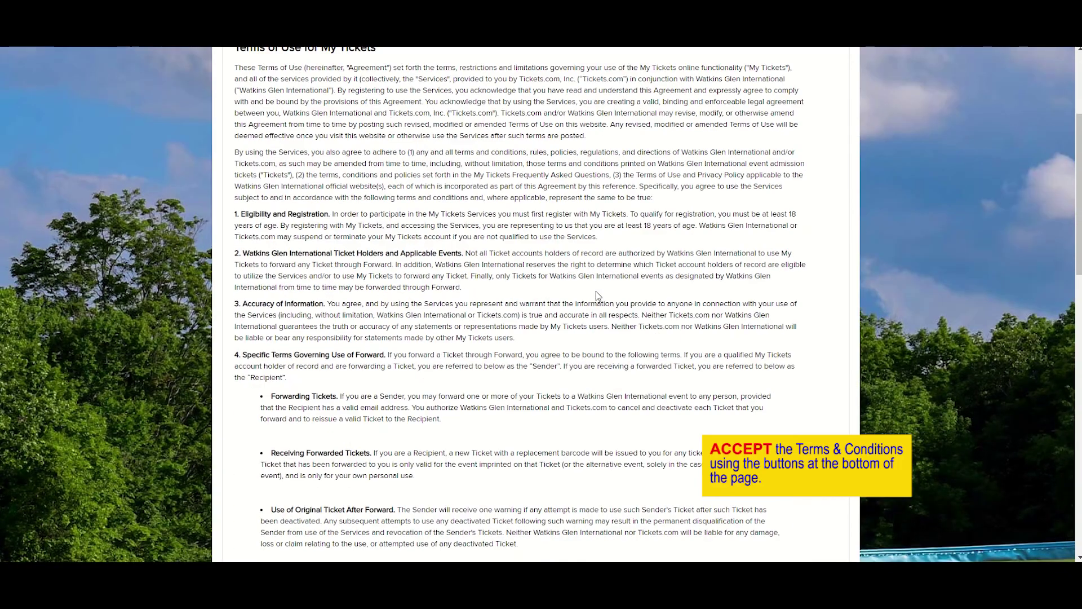
{"action": "scroll", "coordinate": [605, 301], "scroll_direction": "down", "scroll_amount": 10}
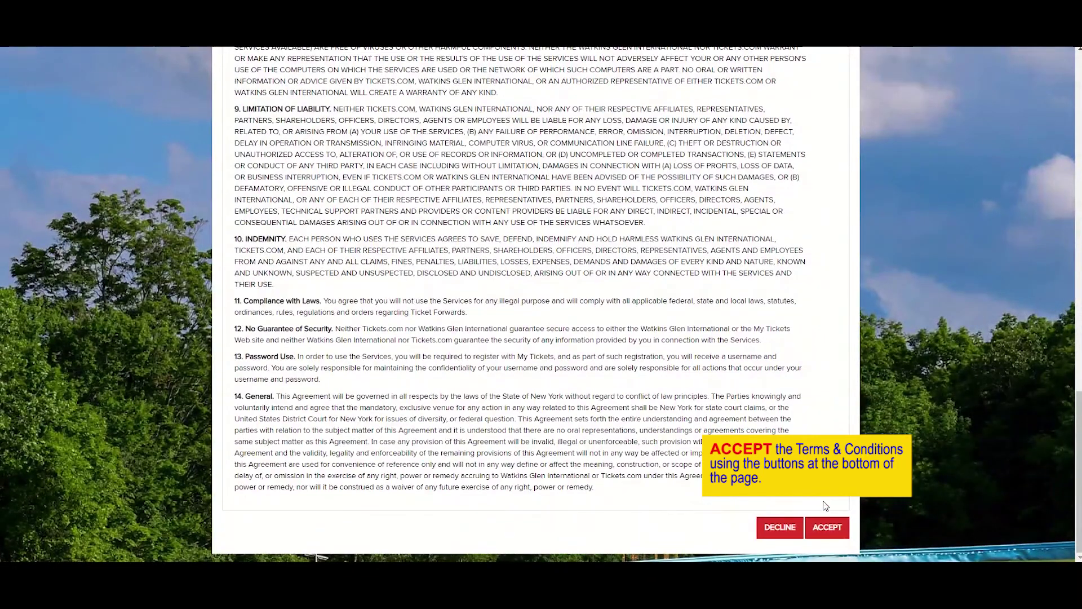
{"action": "left_click", "coordinate": [827, 528]}
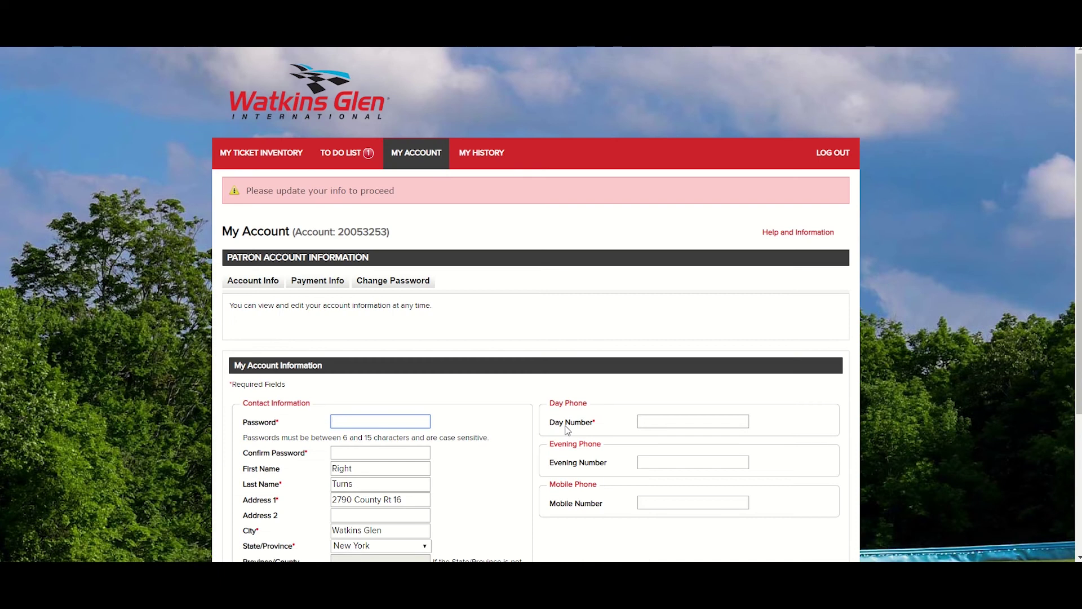
- Enter a new account password and confirm it, correcting a typo in the confirmation
{"action": "scroll", "coordinate": [569, 437], "scroll_direction": "down", "scroll_amount": 1}
{"action": "scroll", "coordinate": [521, 387], "scroll_direction": "down", "scroll_amount": 1}
{"action": "scroll", "coordinate": [522, 371], "scroll_direction": "up", "scroll_amount": 1}
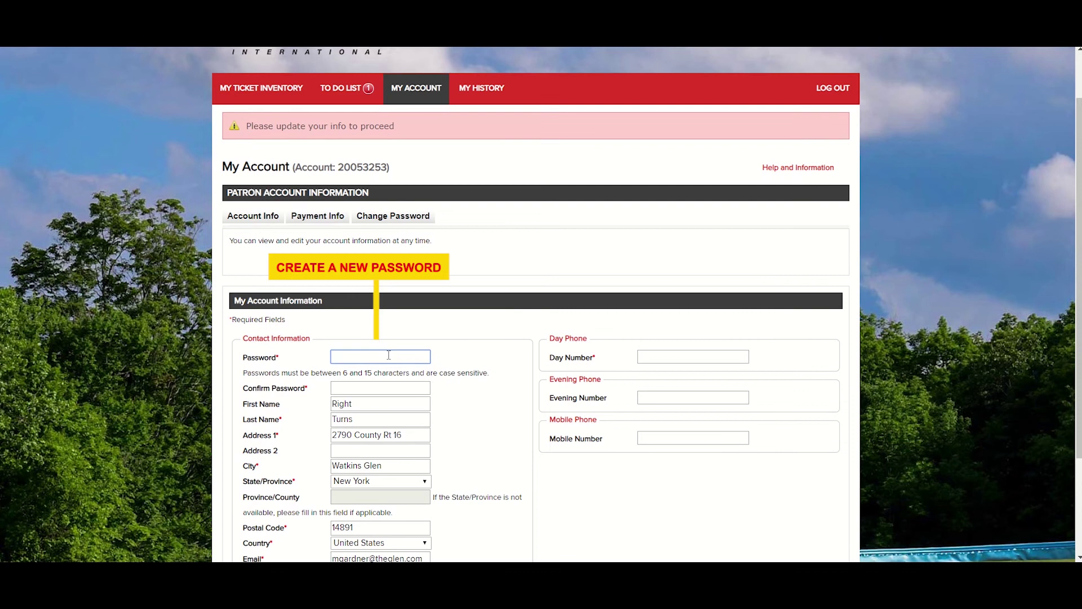
{"action": "type", "text": "••••••••••••"}
{"action": "left_click", "coordinate": [393, 386]}
{"action": "type", "text": "•••••••"}
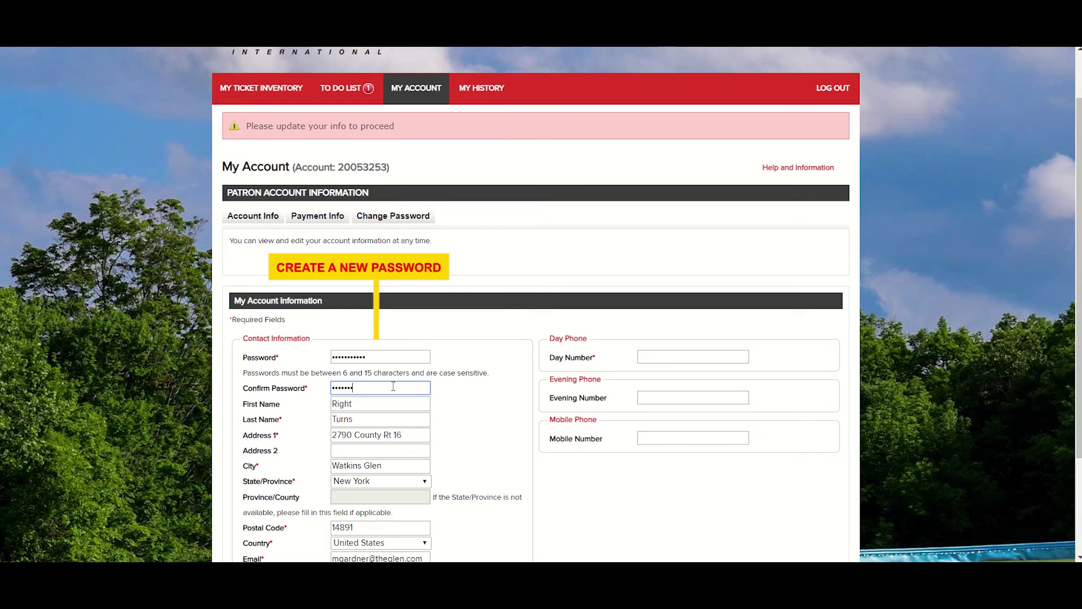
{"action": "key", "text": "BackSpace"}
{"action": "key", "text": "BackSpace"}
{"action": "key", "text": "BackSpace"}
{"action": "key", "text": "BackSpace"}
{"action": "type", "text": "•••••••••"}
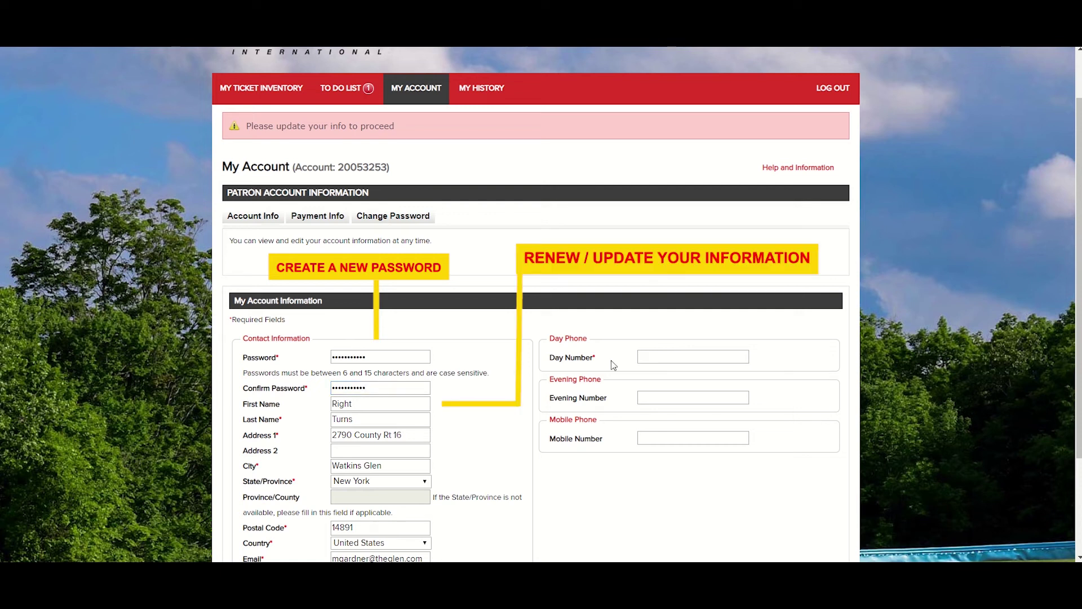
- Fill in the day phone number and save the account changes
{"action": "left_click", "coordinate": [657, 357]}
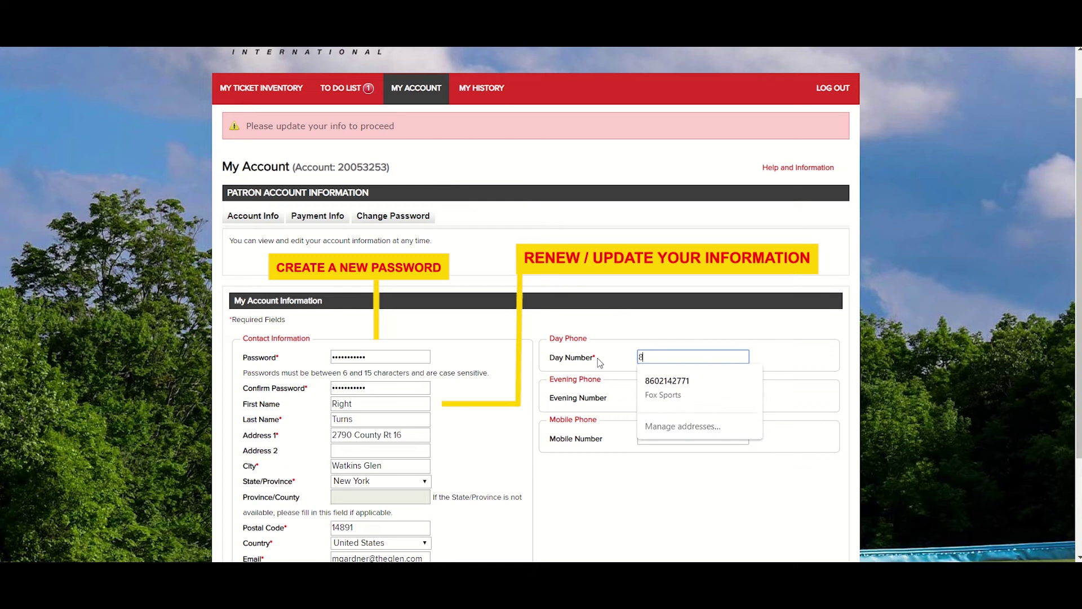
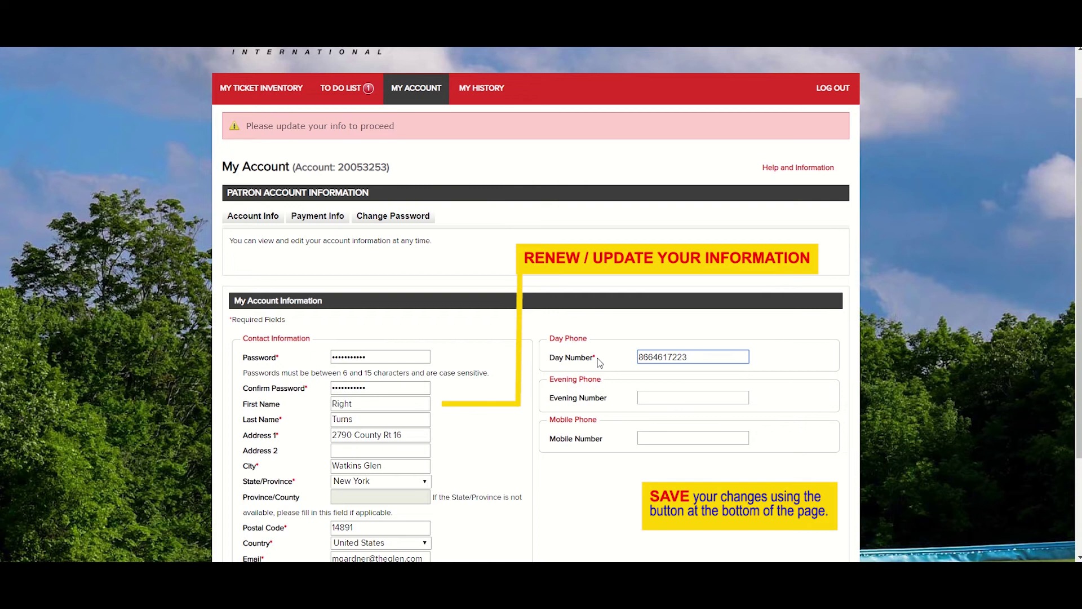
{"action": "left_click", "coordinate": [481, 404]}
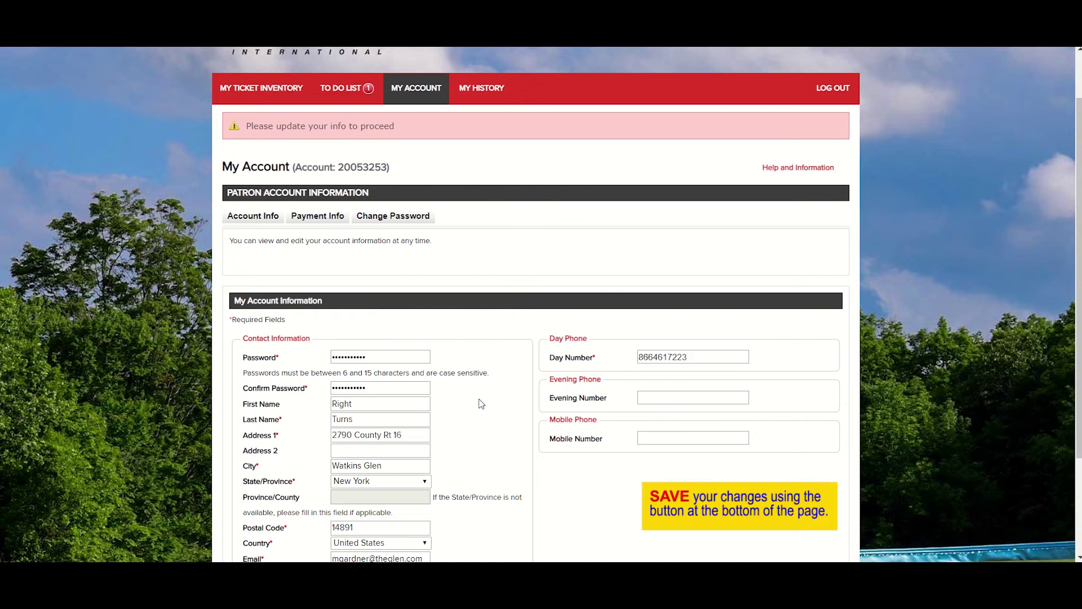
{"action": "scroll", "coordinate": [480, 404], "scroll_direction": "down", "scroll_amount": 3}
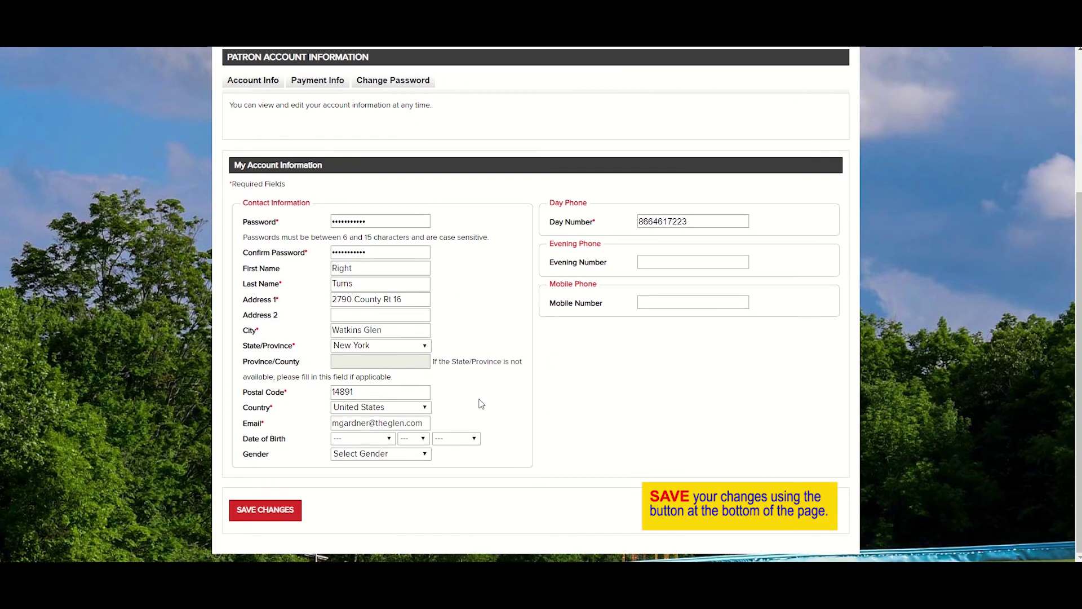
{"action": "left_click", "coordinate": [263, 510]}
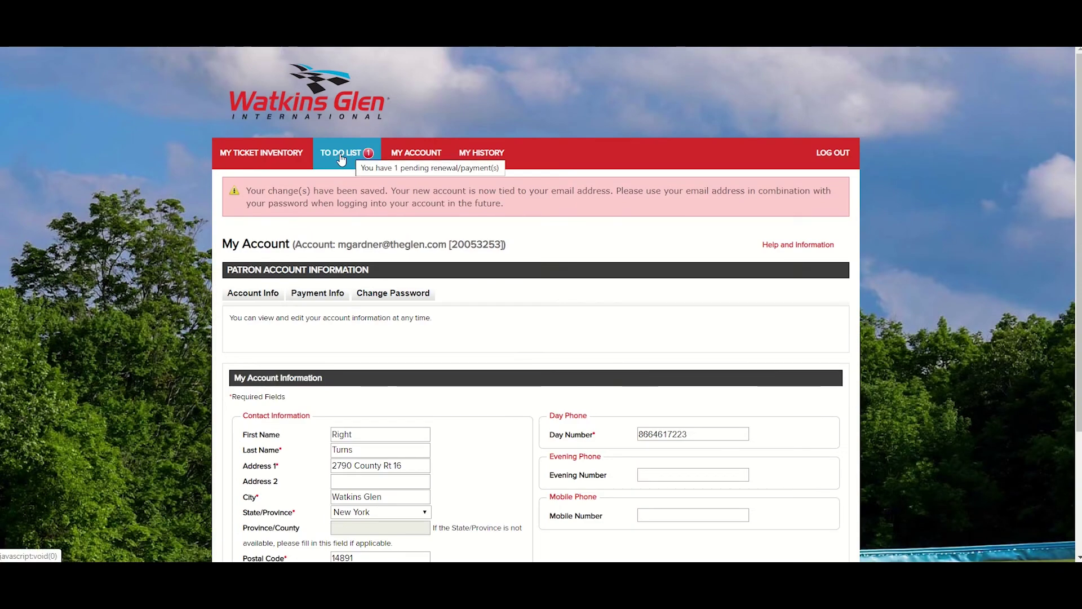
- From the to-do list, choose 2020 Extended Payment Plan for the 2020 Watkins Glen Renewals row
{"action": "left_click", "coordinate": [341, 154]}
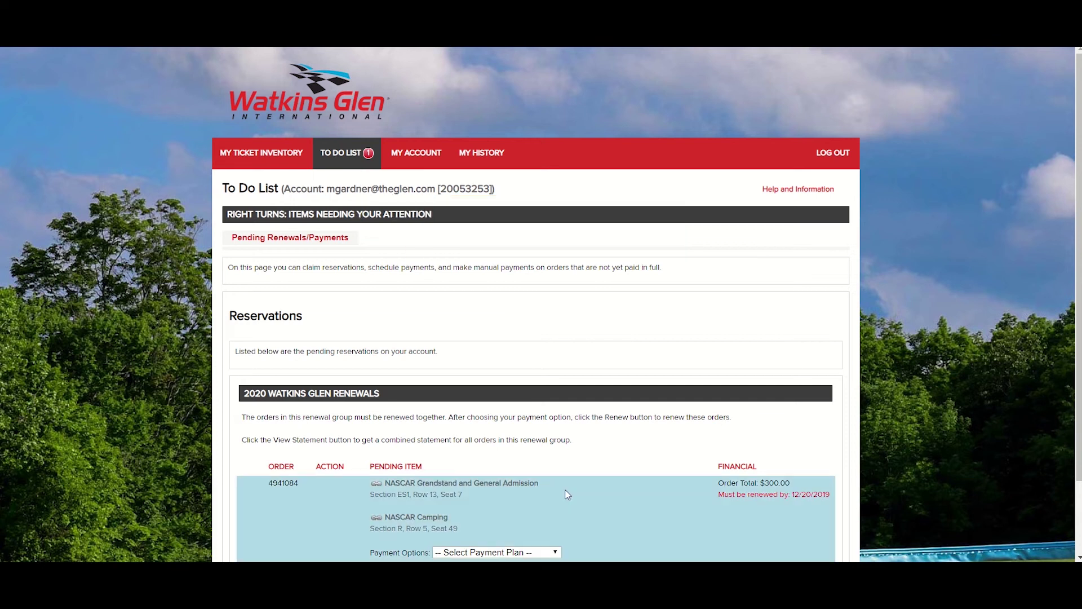
{"action": "scroll", "coordinate": [566, 490], "scroll_direction": "down", "scroll_amount": 1}
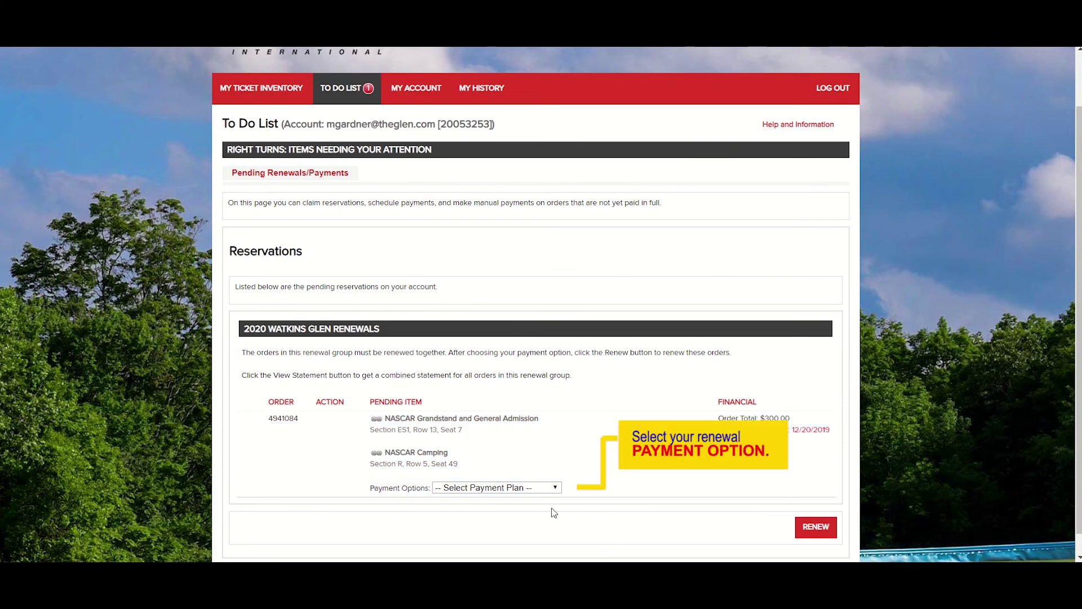
{"action": "left_click", "coordinate": [556, 490]}
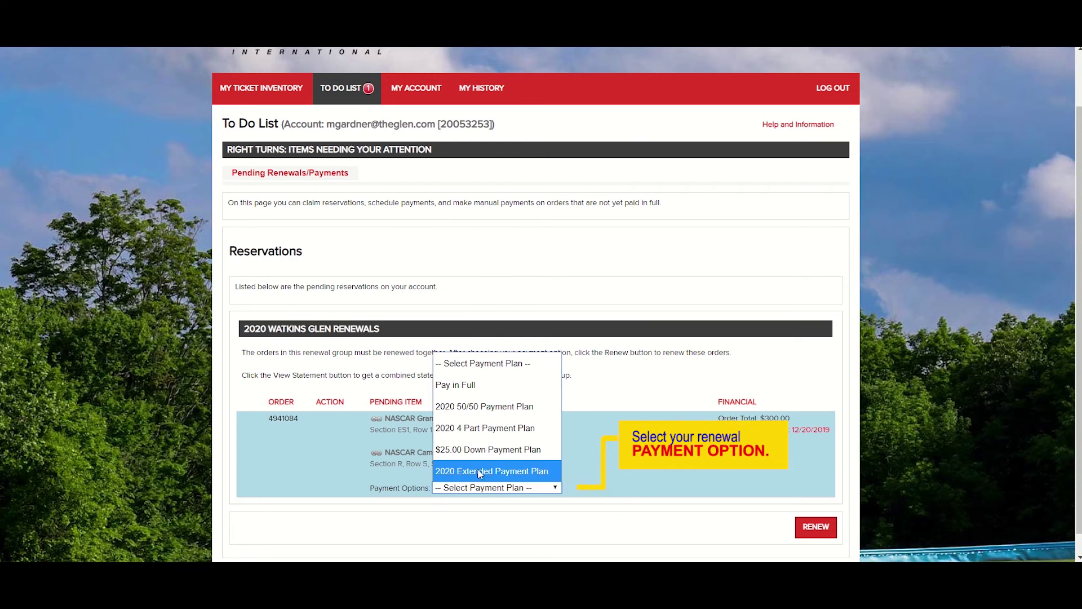
{"action": "left_click", "coordinate": [485, 477]}
{"action": "scroll", "coordinate": [480, 473], "scroll_direction": "down", "scroll_amount": 1}
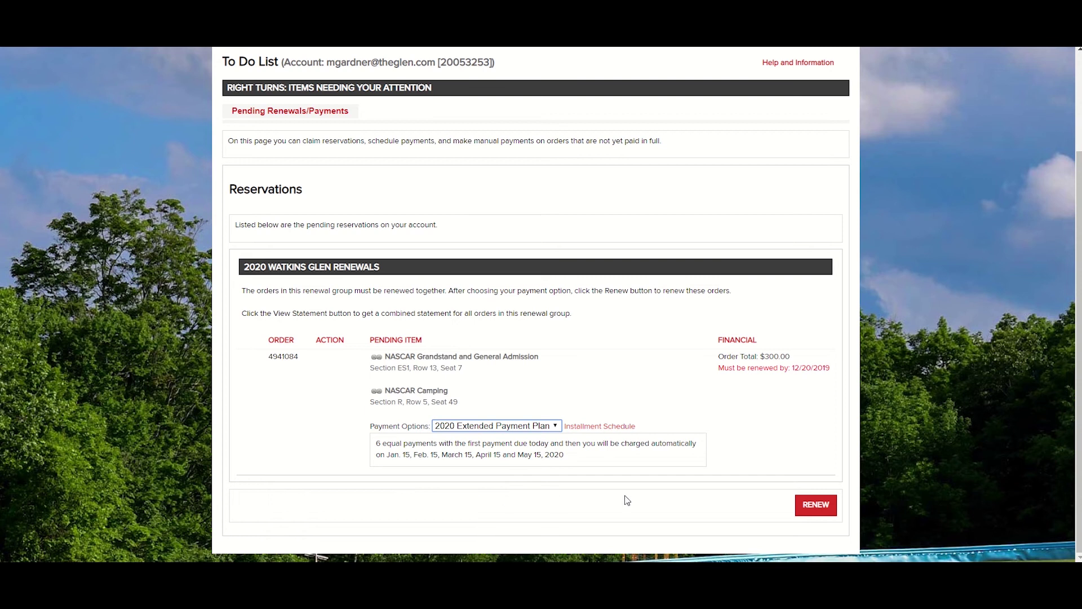
- Check the six-installment schedule, then renew the pending order to reach Delivery Options
{"action": "left_click", "coordinate": [601, 427]}
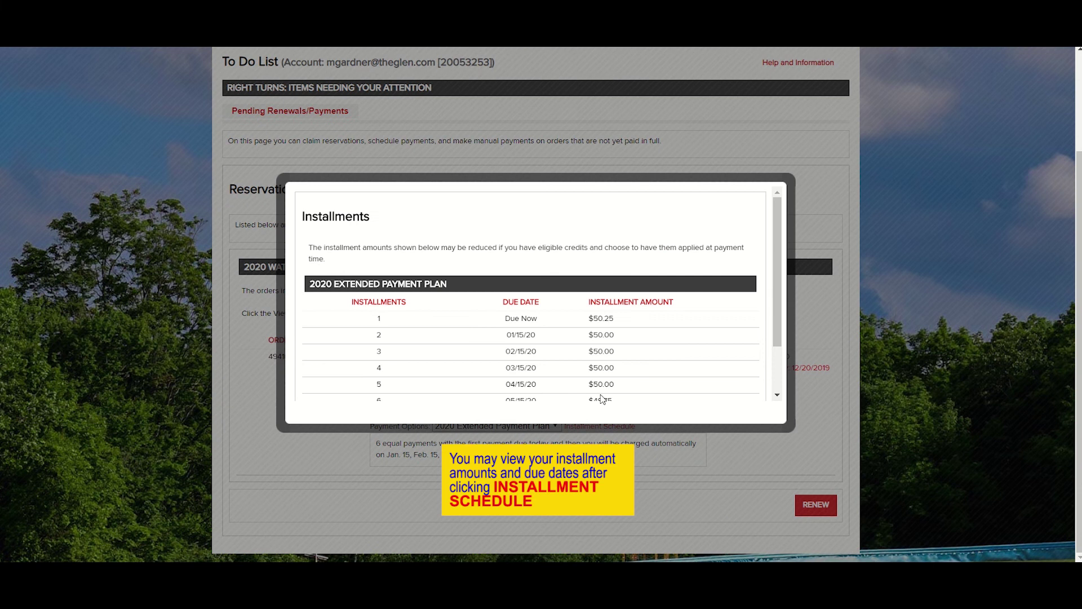
{"action": "scroll", "coordinate": [689, 324], "scroll_direction": "down", "scroll_amount": 2}
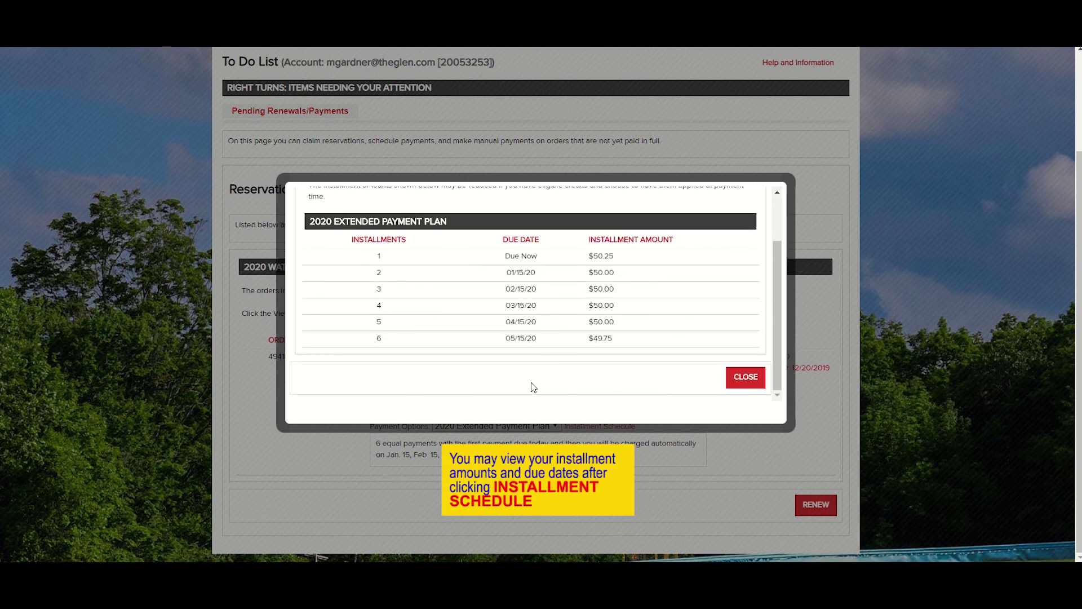
{"action": "left_click", "coordinate": [750, 378]}
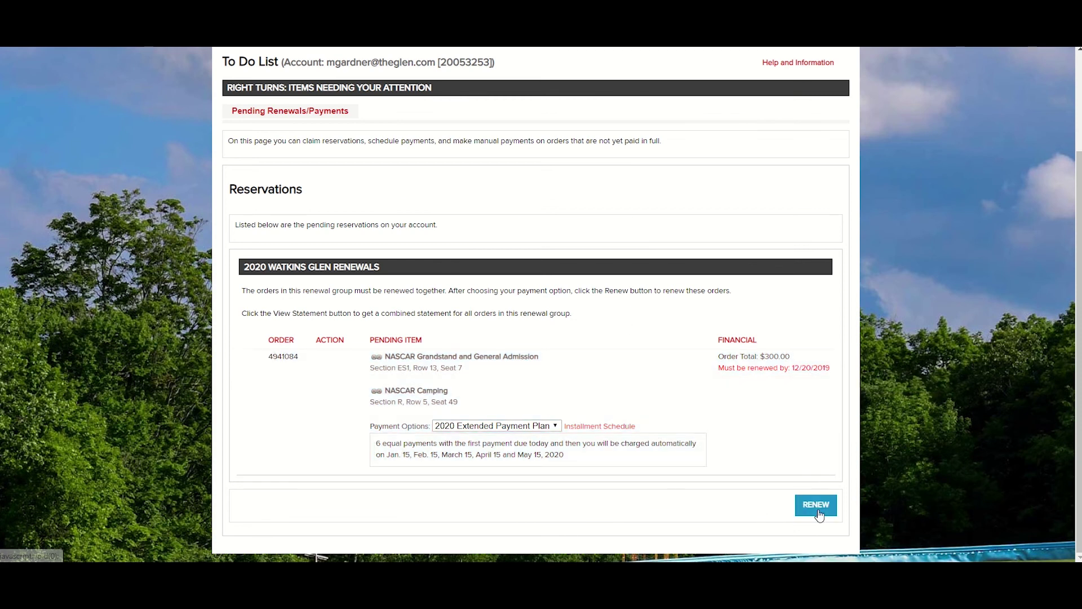
{"action": "left_click", "coordinate": [817, 509]}
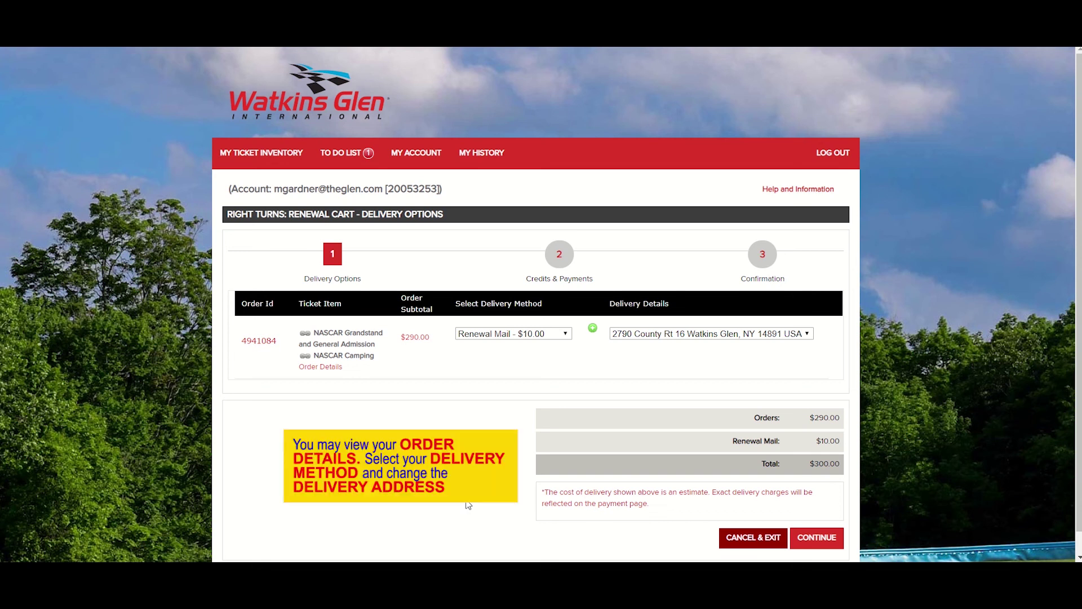
- Select Renewal Mail - $10.00 delivery and continue to Credits & Payments
{"action": "left_click", "coordinate": [567, 336]}
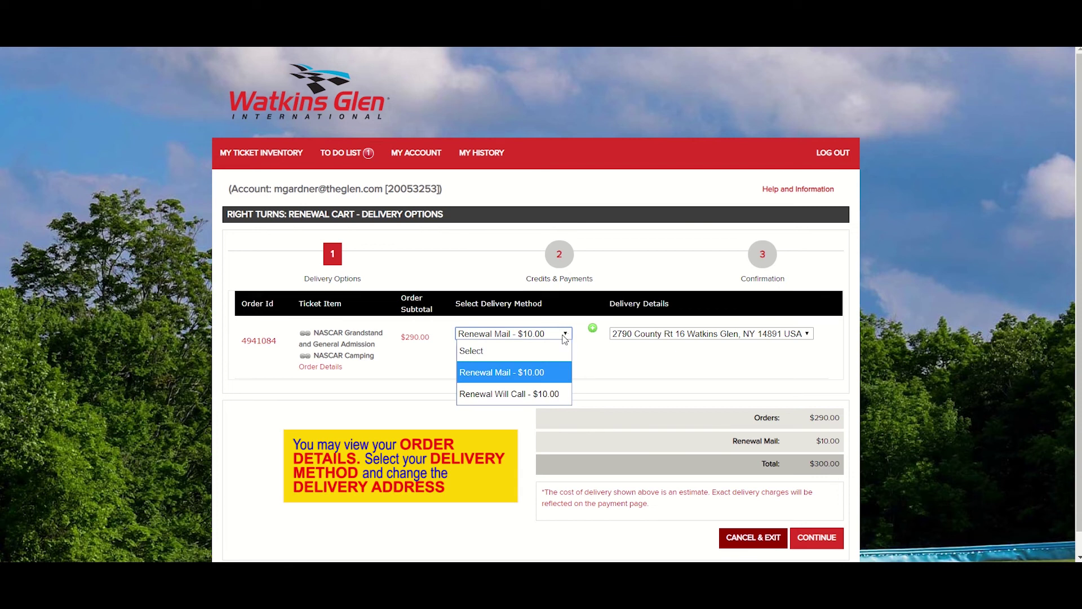
{"action": "left_click", "coordinate": [480, 373]}
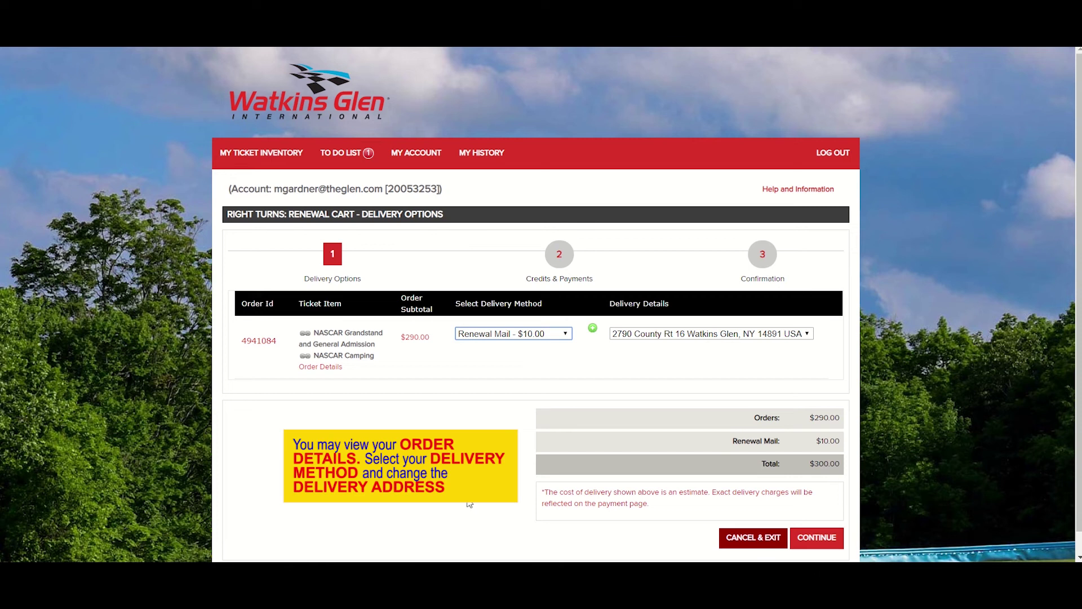
{"action": "left_click", "coordinate": [817, 541]}
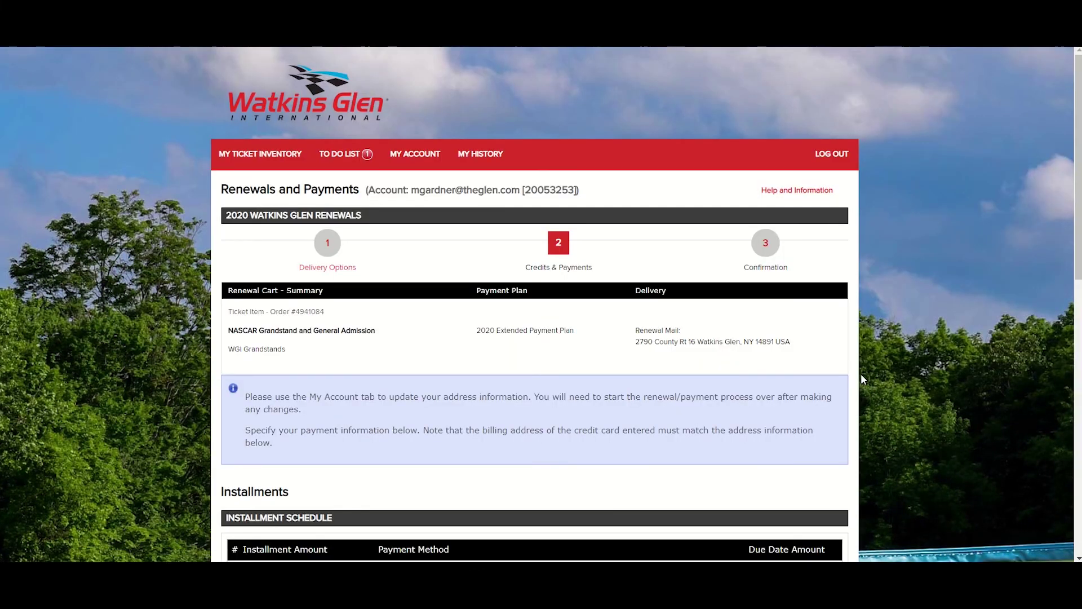
- Choose Add Credit Card for installment 1 and begin entering the card number
{"action": "scroll", "coordinate": [861, 374], "scroll_direction": "down", "scroll_amount": 1}
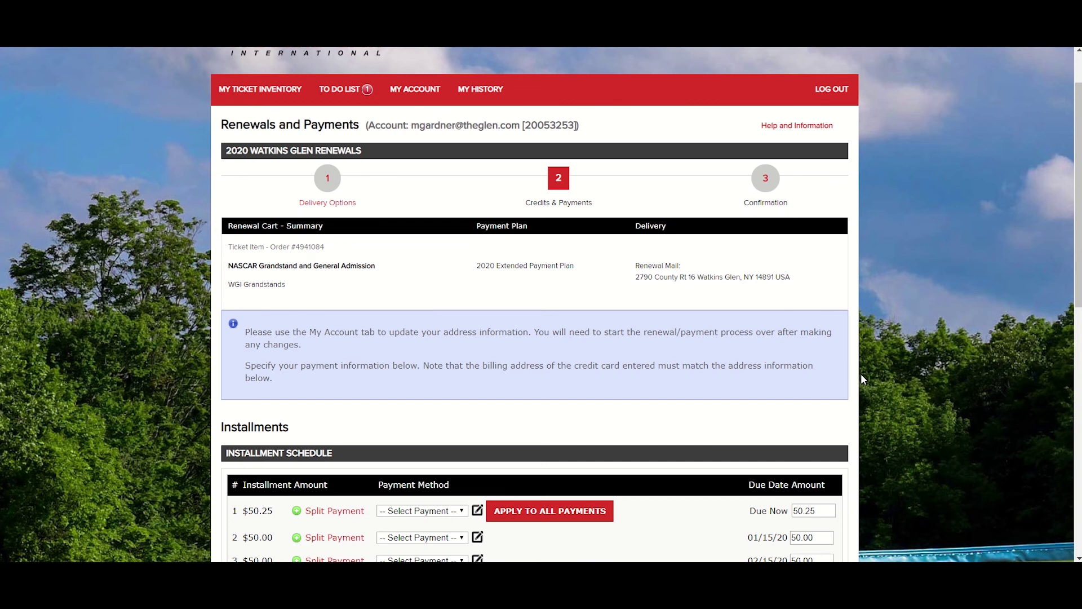
{"action": "scroll", "coordinate": [861, 373], "scroll_direction": "down", "scroll_amount": 3}
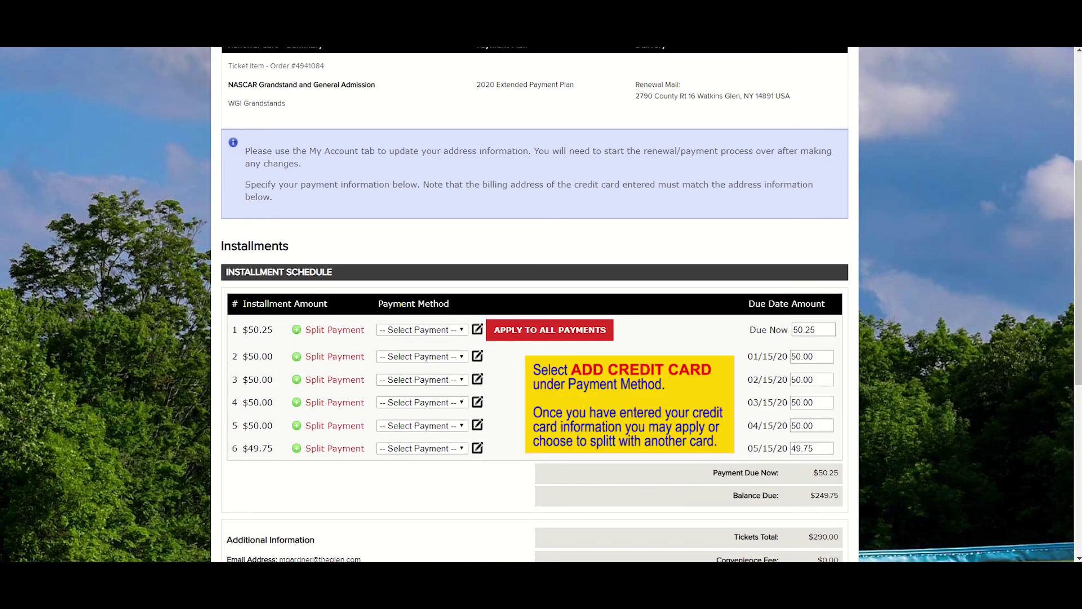
{"action": "left_click", "coordinate": [463, 331]}
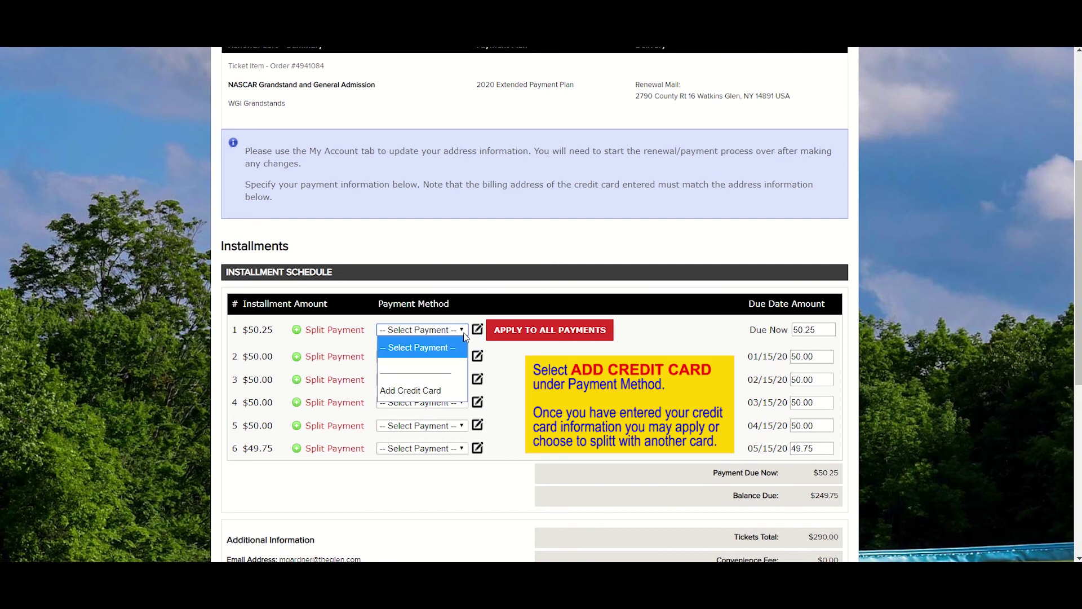
{"action": "left_click", "coordinate": [441, 391]}
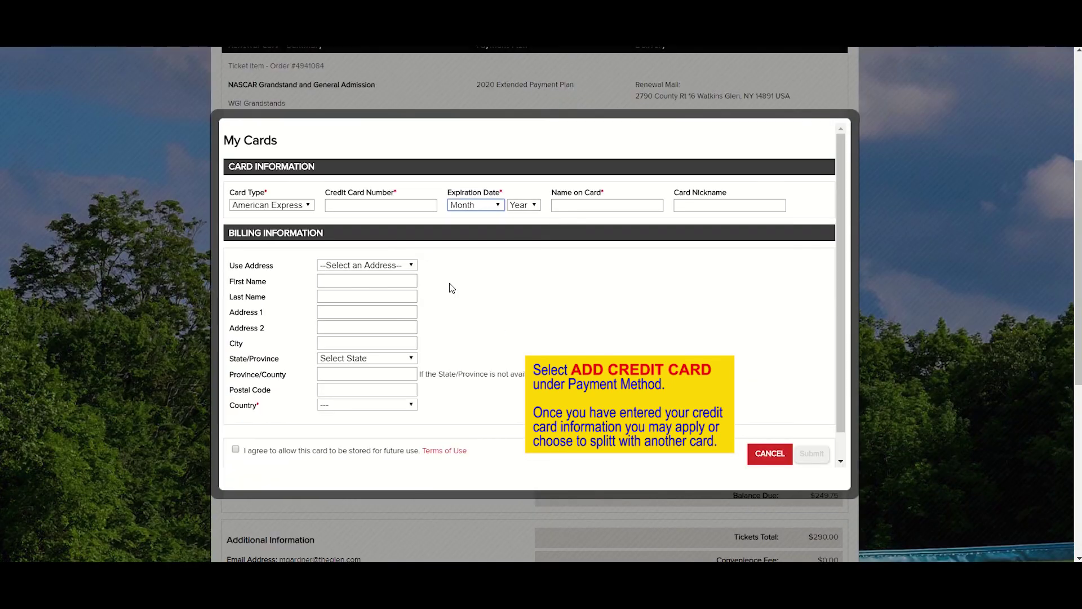
{"action": "left_click", "coordinate": [399, 205]}
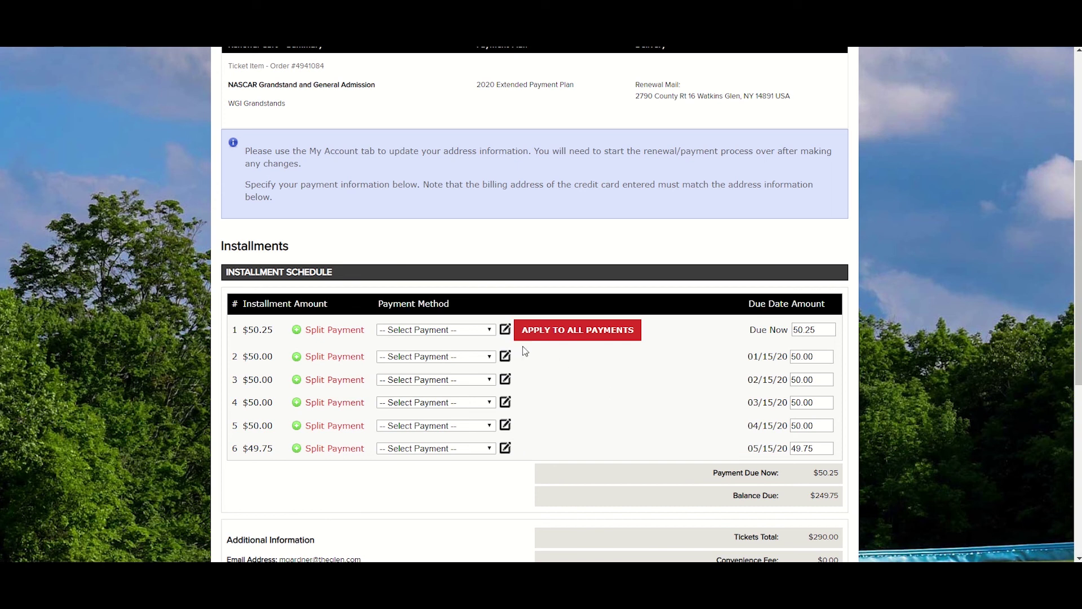
- Pay installment 1 with the American Express card and apply it to all payments
{"action": "left_click", "coordinate": [490, 330]}
{"action": "left_click", "coordinate": [447, 370]}
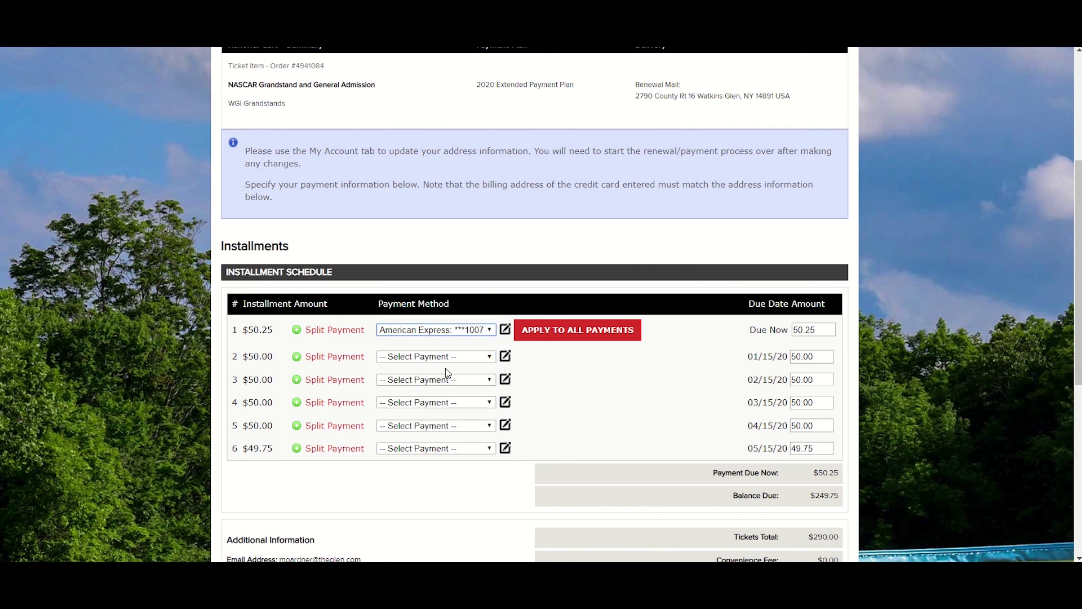
{"action": "left_click", "coordinate": [597, 339]}
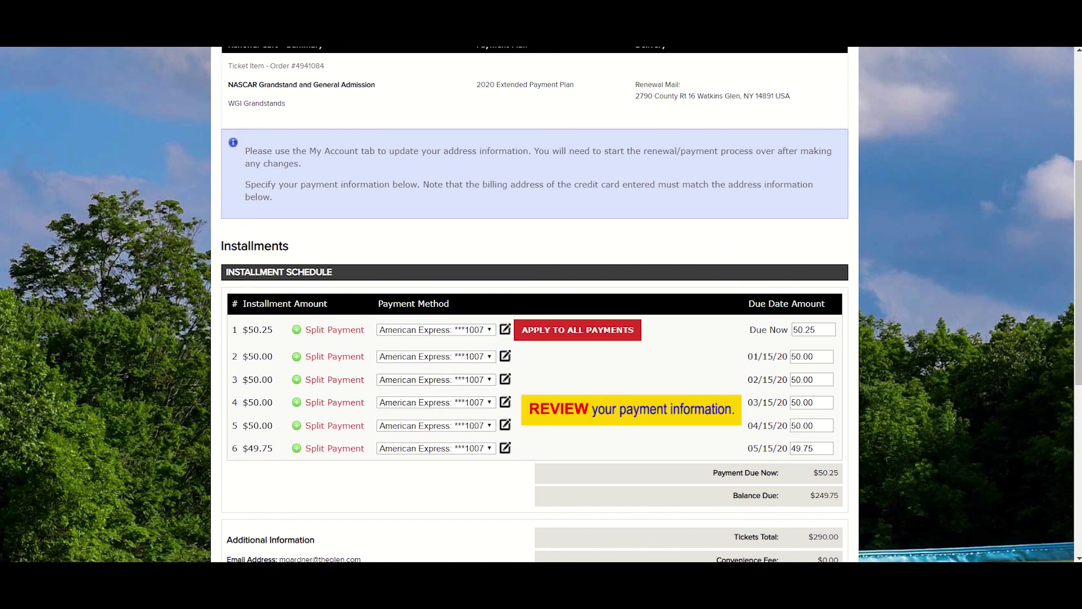
{"action": "scroll", "coordinate": [580, 399], "scroll_direction": "down", "scroll_amount": 3}
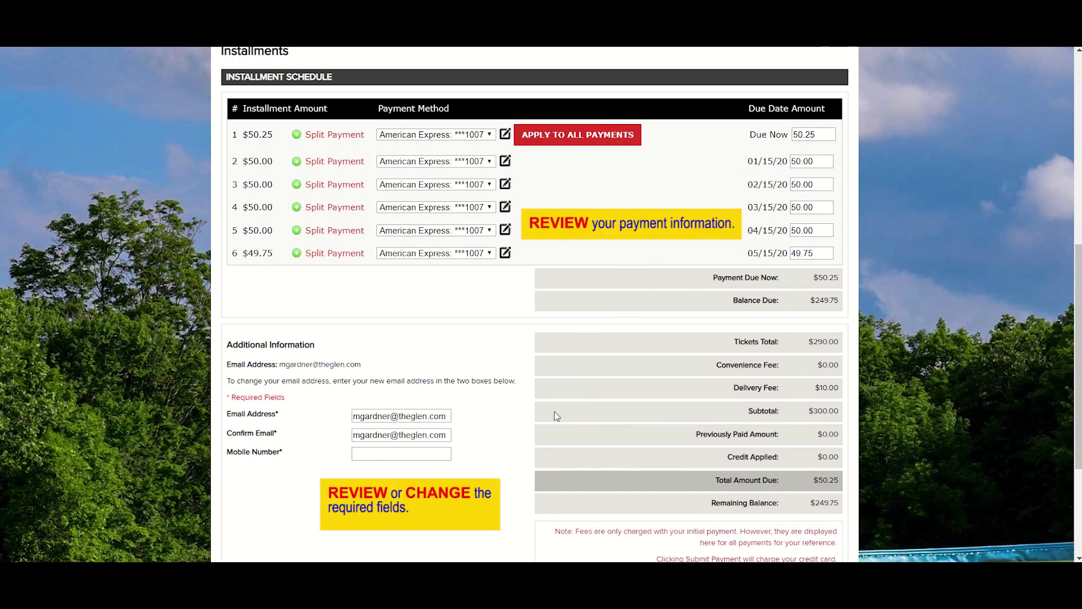
- Enter the suggested mobile number, agree to the terms, and submit the payment
{"action": "left_click", "coordinate": [389, 454]}
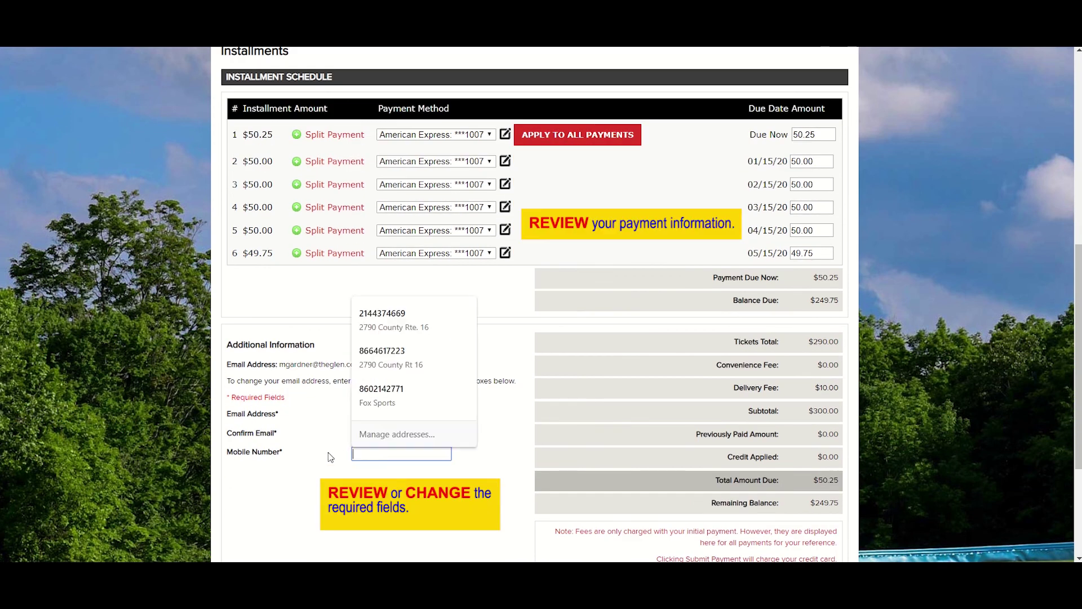
{"action": "type", "text": "866"}
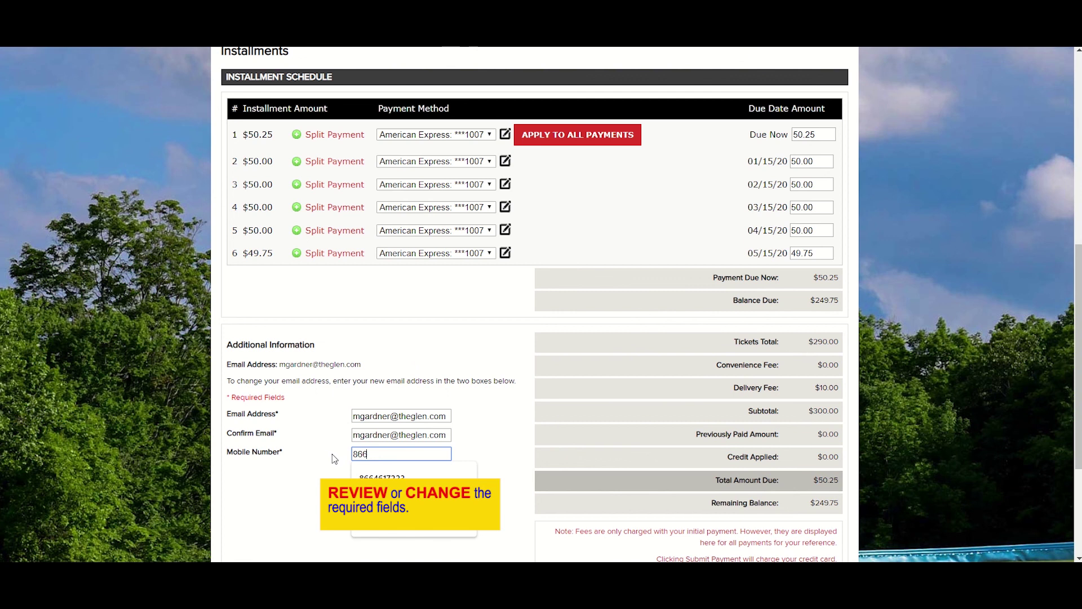
{"action": "key", "text": "Down"}
{"action": "key", "text": "Return"}
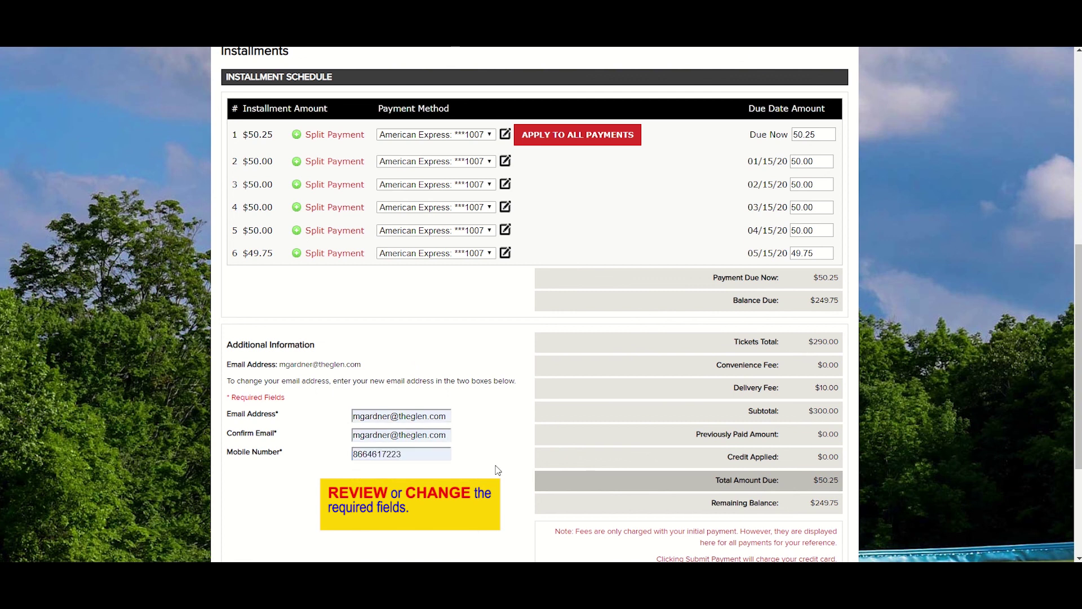
{"action": "scroll", "coordinate": [508, 468], "scroll_direction": "down", "scroll_amount": 3}
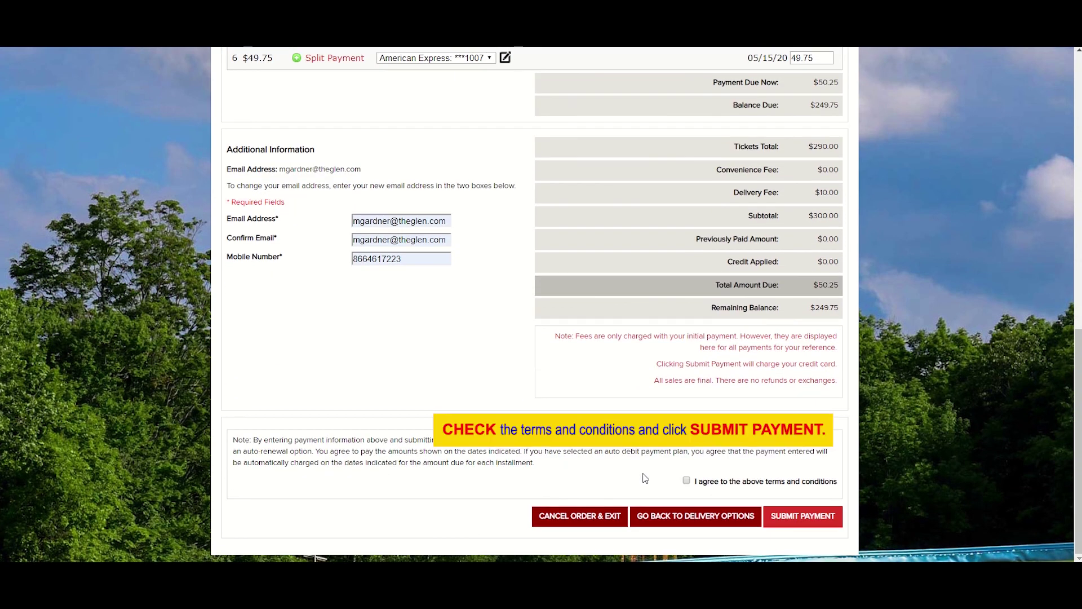
{"action": "left_click", "coordinate": [687, 481]}
{"action": "left_click", "coordinate": [790, 516]}
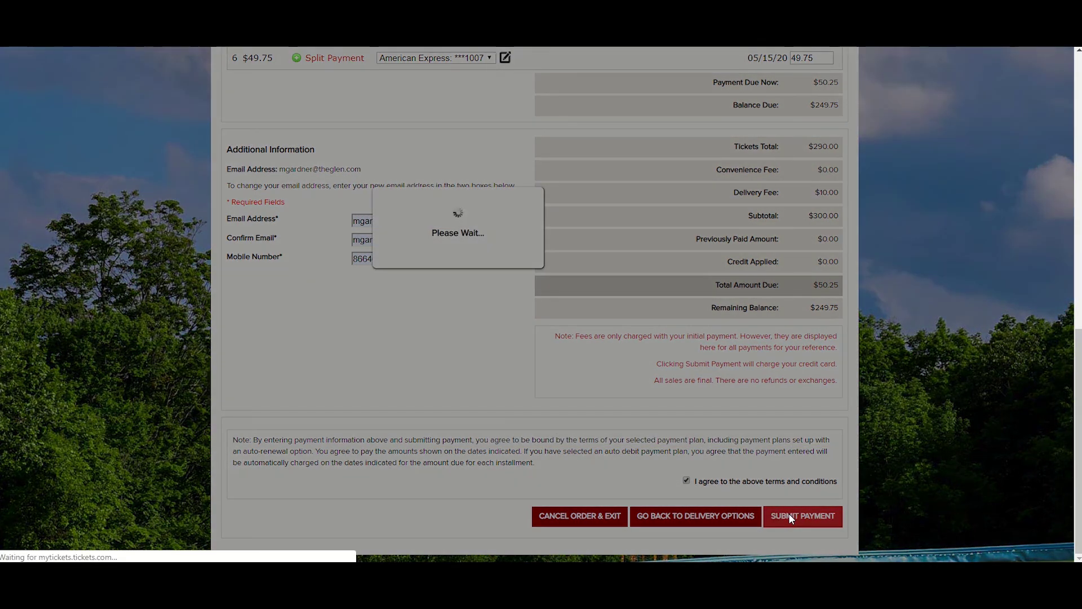